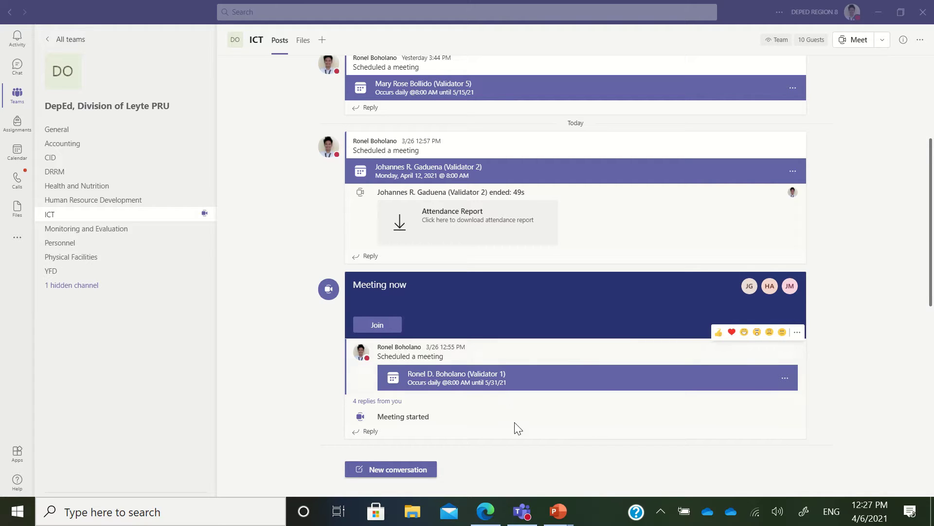
- Switch to Edge showing the Facebook page's home timeline and scroll to the Create Live option
click(486, 521)
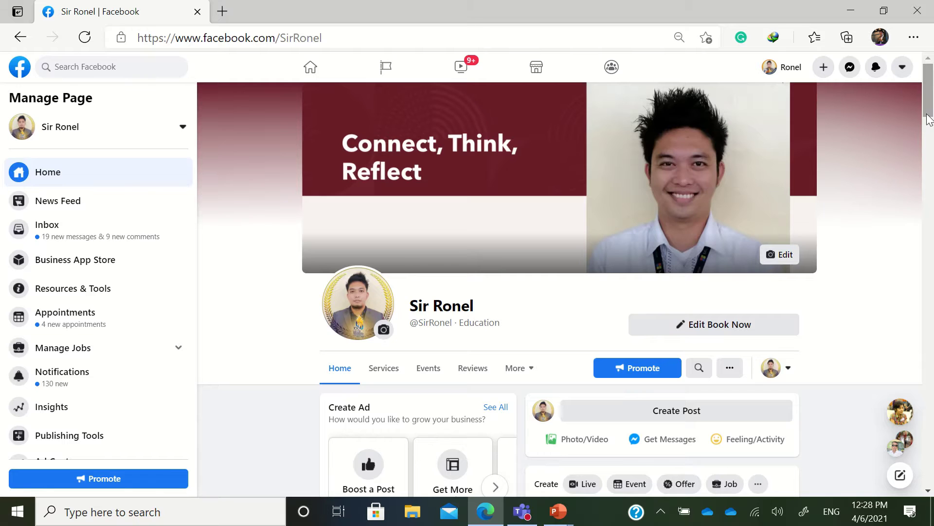
drag(929, 116, 930, 138)
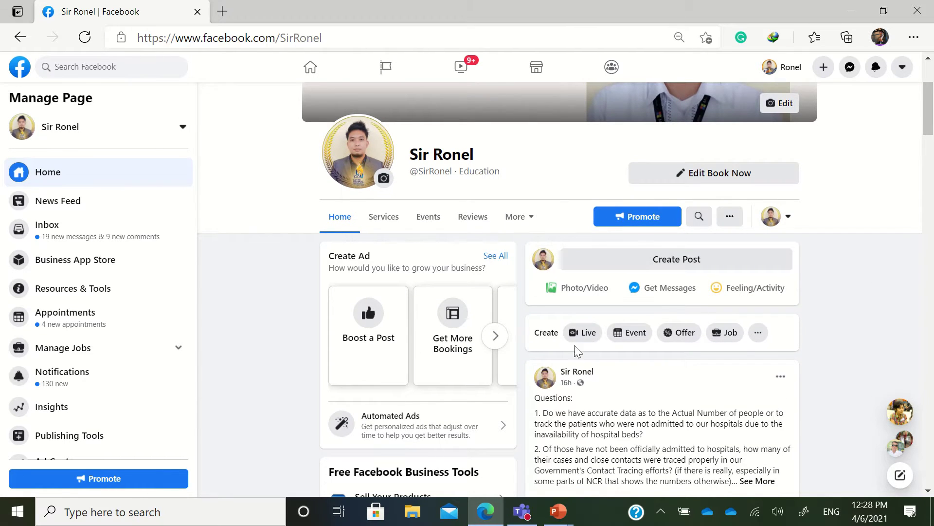
scroll(851, 288, up, 3)
scroll(849, 288, down, 5)
scroll(846, 288, down, 2)
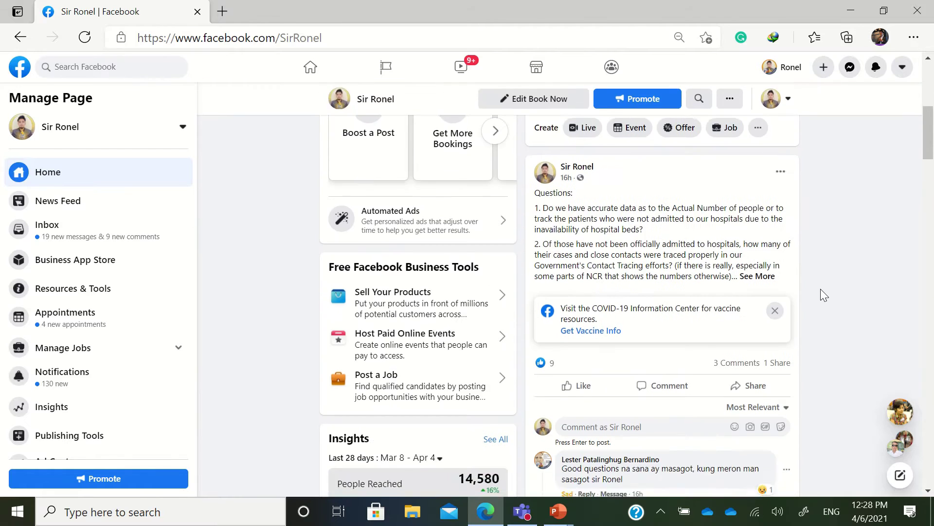
scroll(820, 288, up, 4)
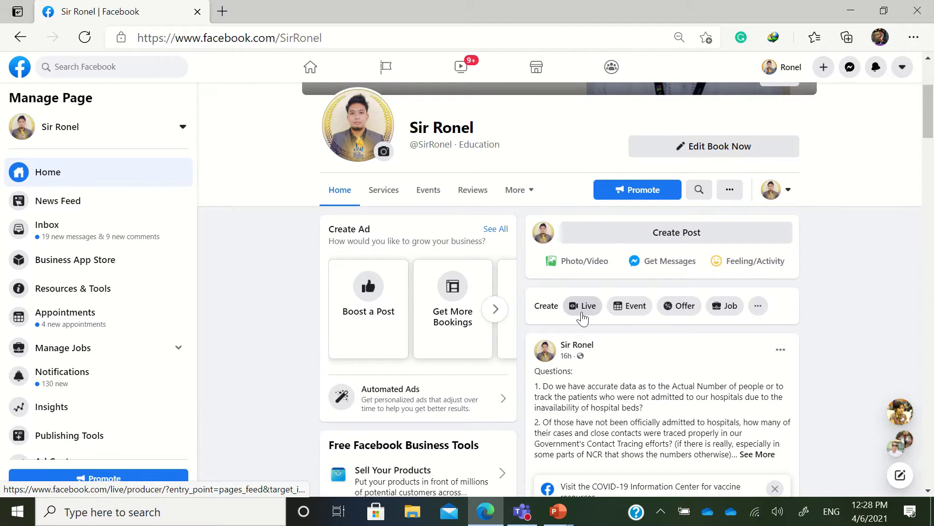
- Start a new live video in Live Producer and dismiss the title and description tips
click(583, 318)
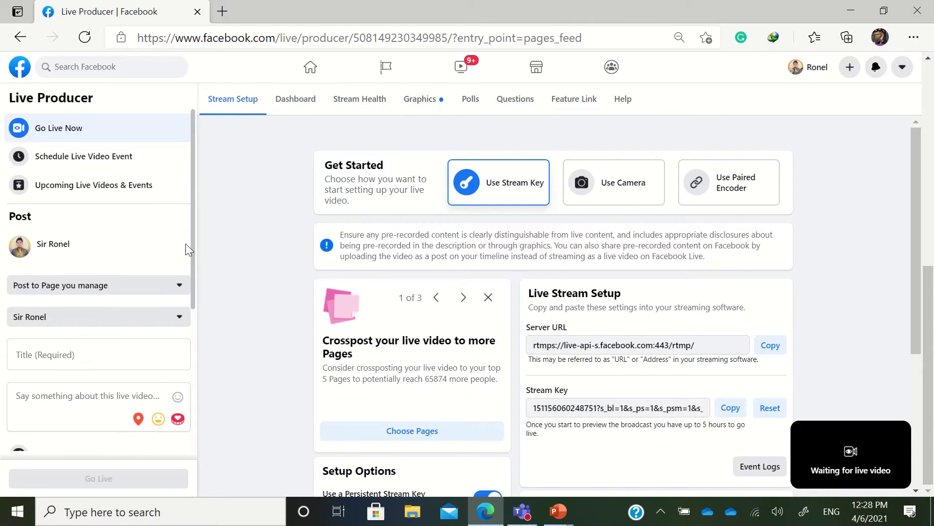
scroll(180, 255, down, 2)
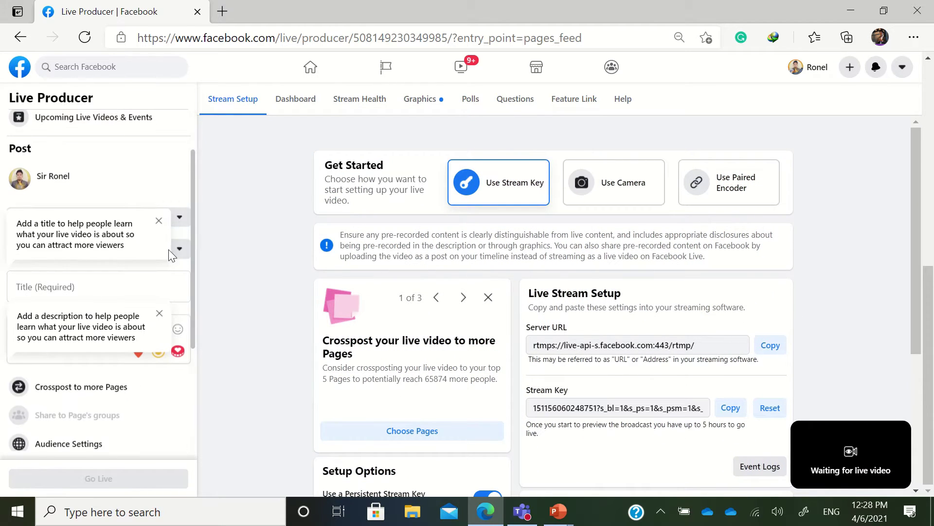
click(158, 221)
- Enter the title 'Sharing Teams Meeting through Facebook', correcting the capitalisation and wording typos
click(109, 291)
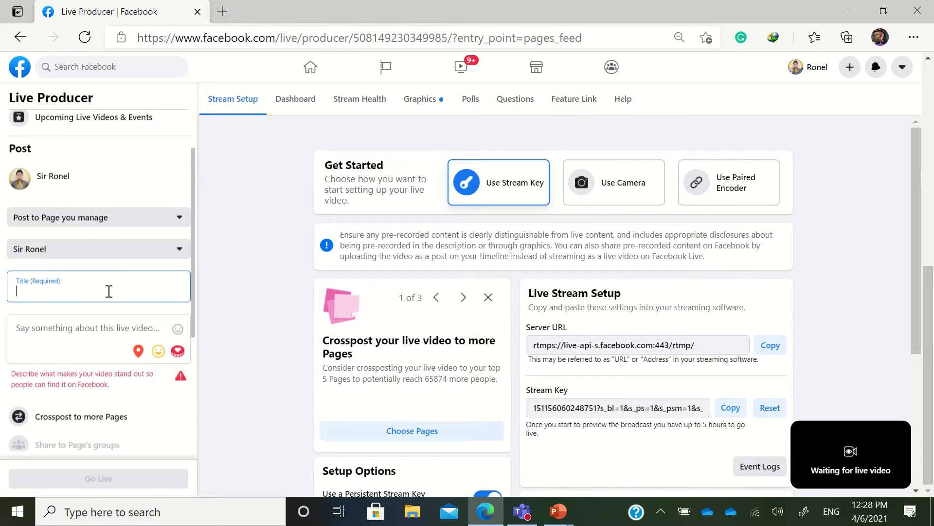
text(SHaring Teams Mee)
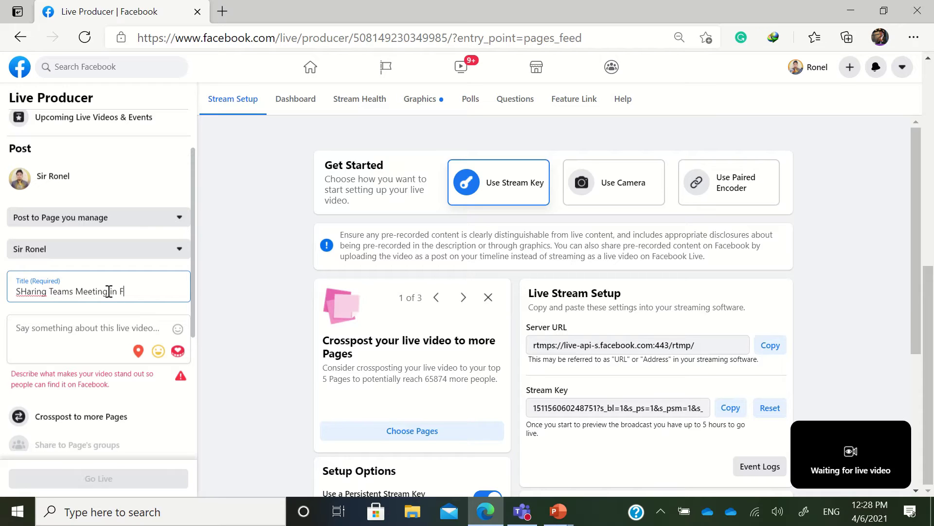
text(ting in a Facebo)
key(BackSpace)
text(h)
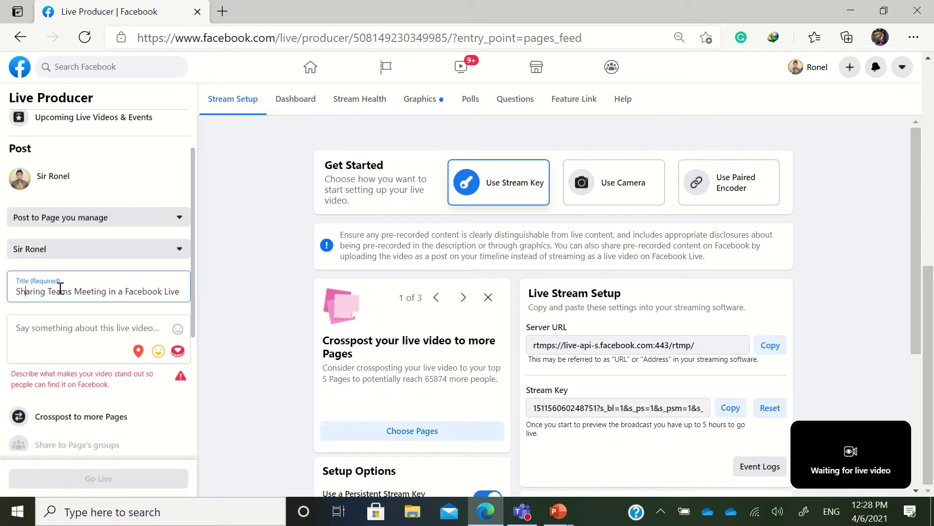
click(128, 290)
key(BackSpace)
key(BackSpace)
key(BackSpace)
key(BackSpace)
key(BackSpace)
text(through)
- Reuse the title text as the live video's description
key(ctrl+a)
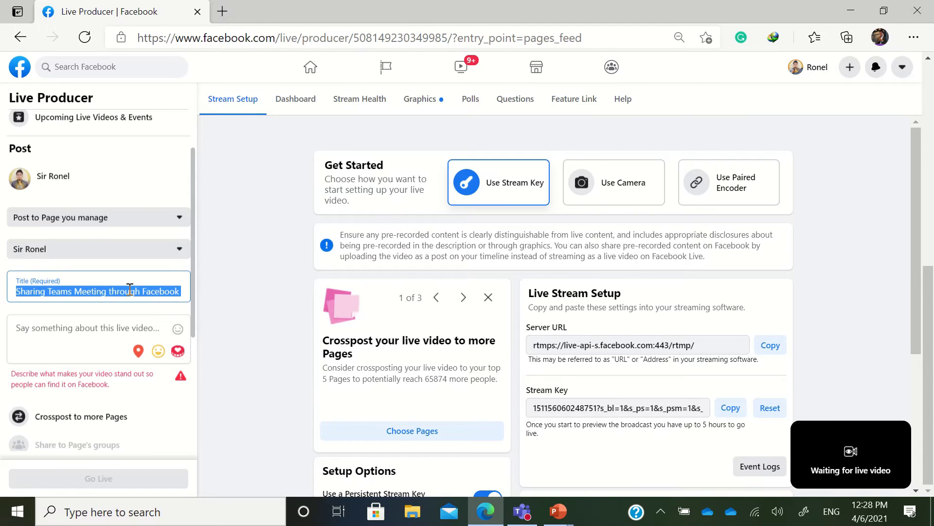
click(89, 324)
text(Sharing Teams Meeting through Facebook Live)
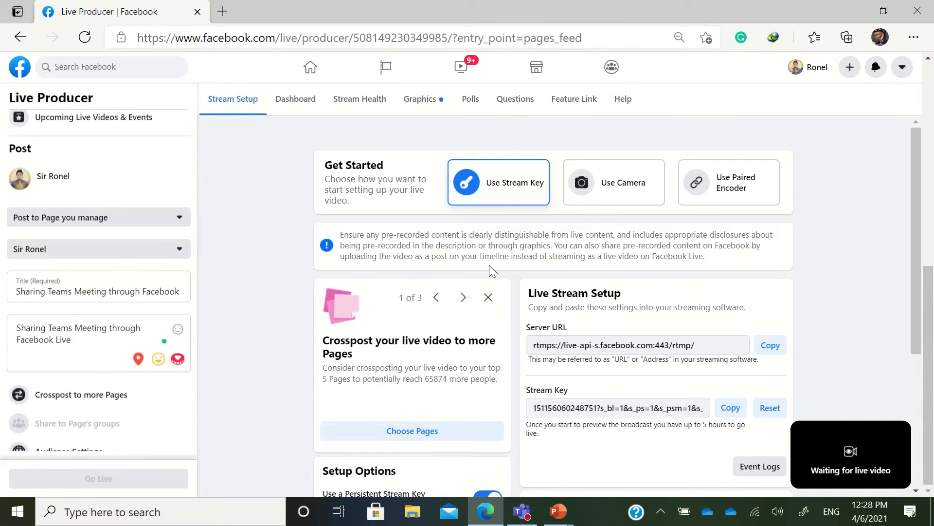
scroll(542, 290, down, 4)
scroll(595, 247, up, 4)
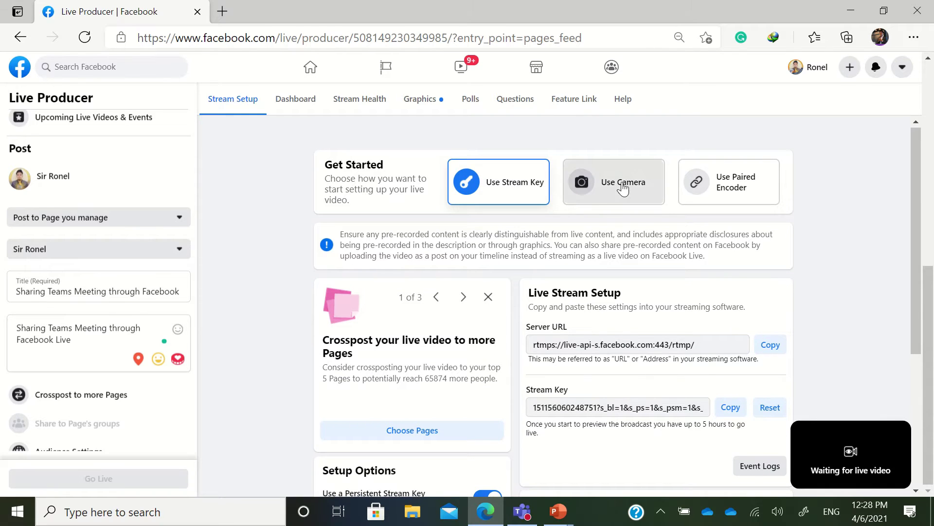
- Switch the live setup's video source to the camera option
click(622, 185)
scroll(682, 284, down, 2)
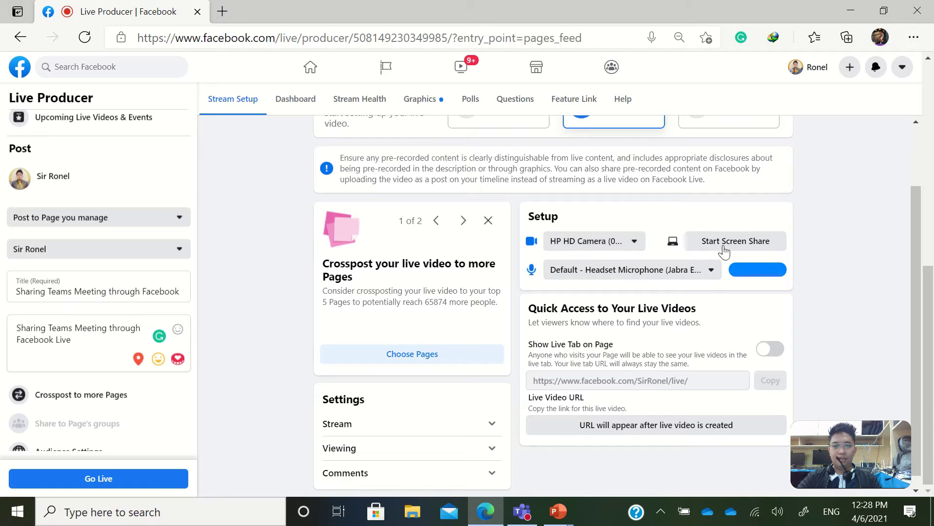
scroll(243, 365, down, 1)
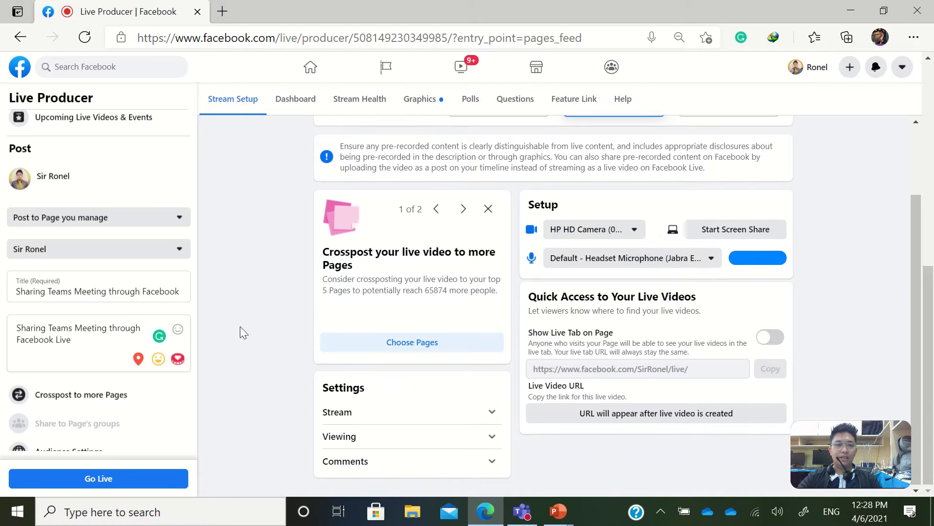
scroll(111, 328, down, 4)
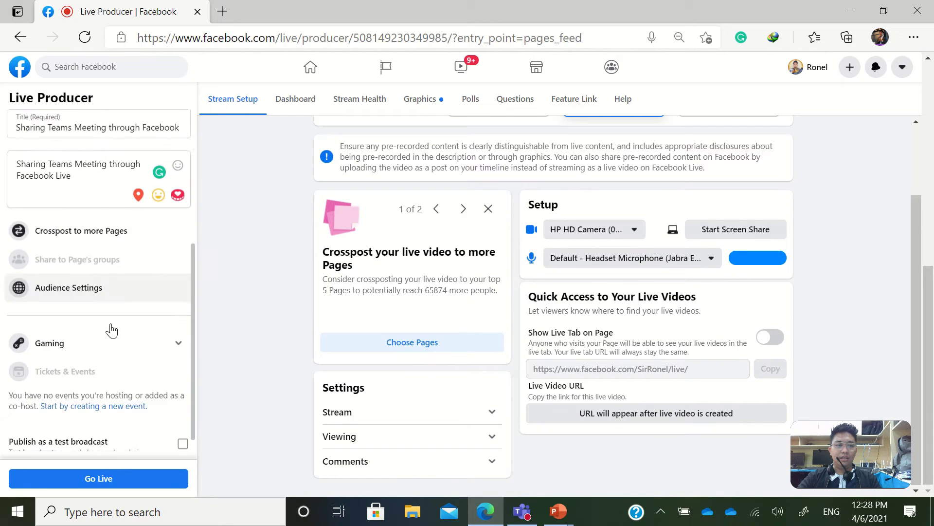
- Share the Microsoft Teams ICT channel application window as the screen source
click(729, 229)
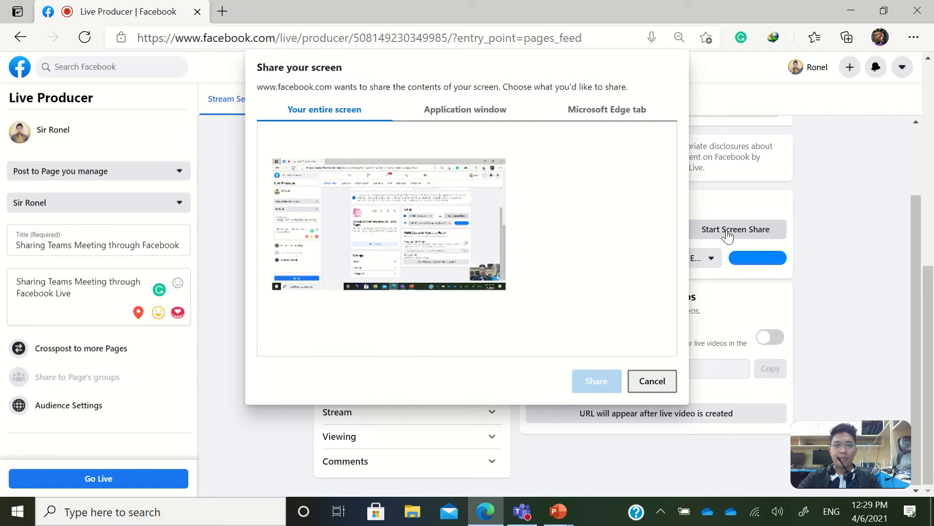
click(466, 109)
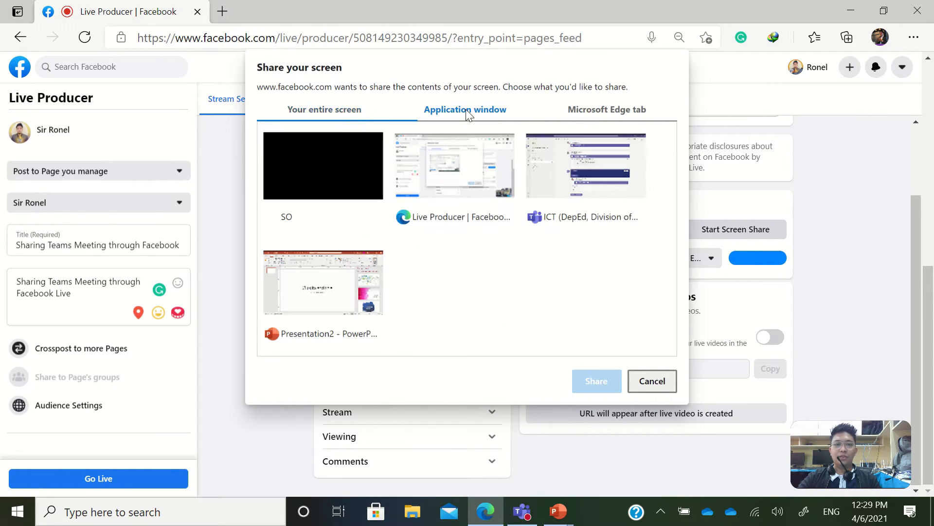
click(587, 179)
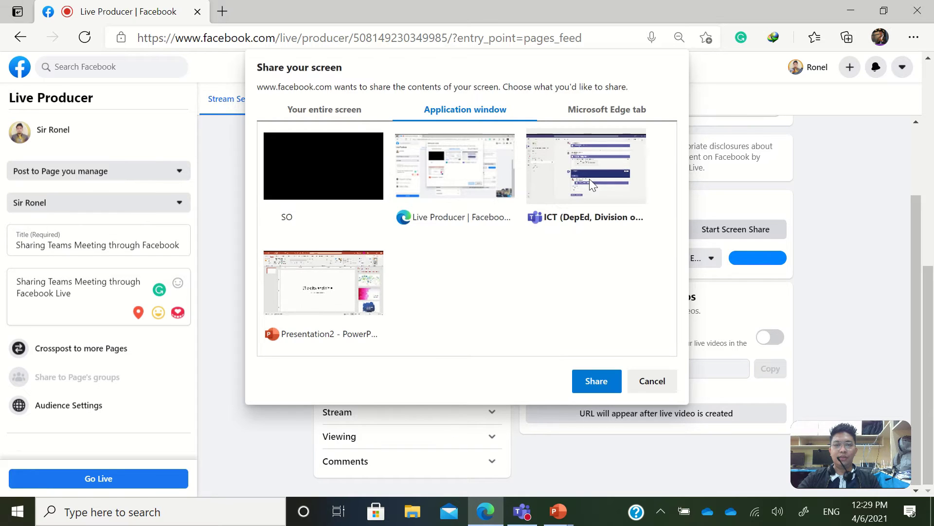
click(600, 381)
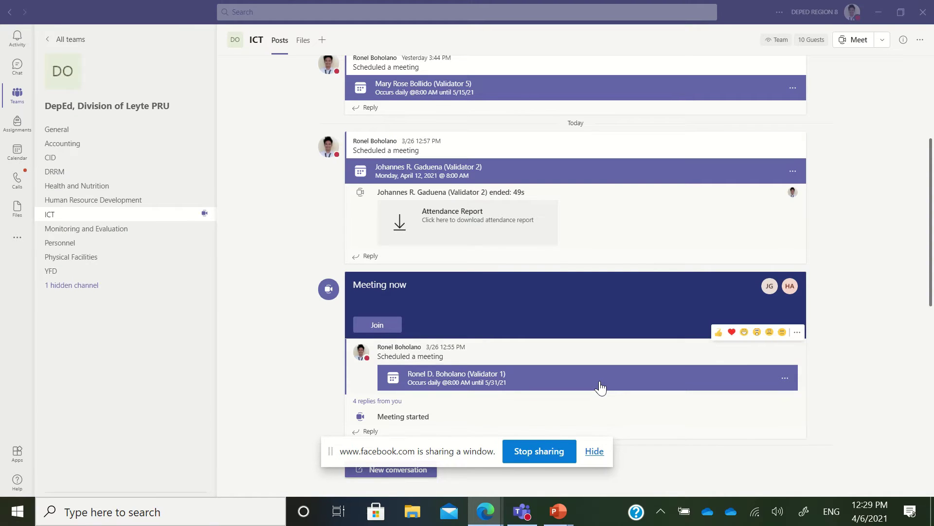
- Return to Live Producer and start the broadcast with Go Live
mouse_move(602, 6)
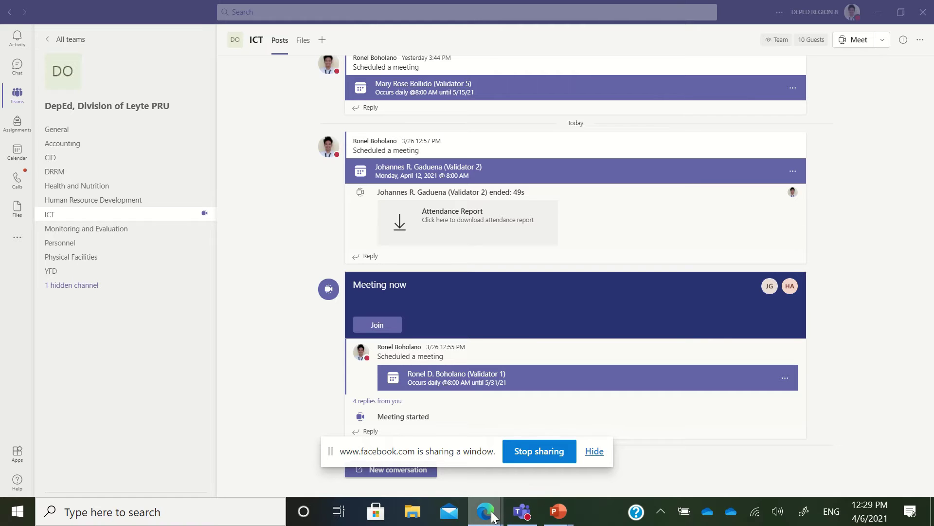
mouse_move(492, 517)
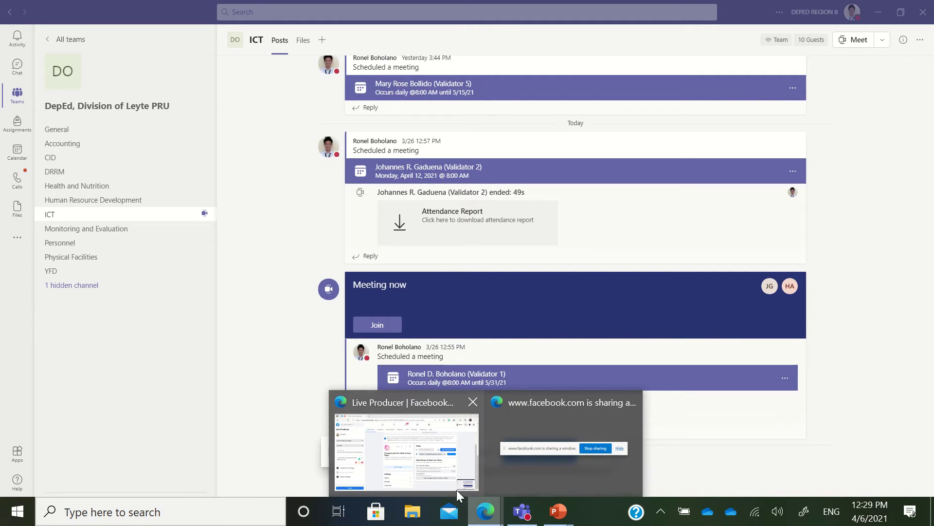
click(431, 465)
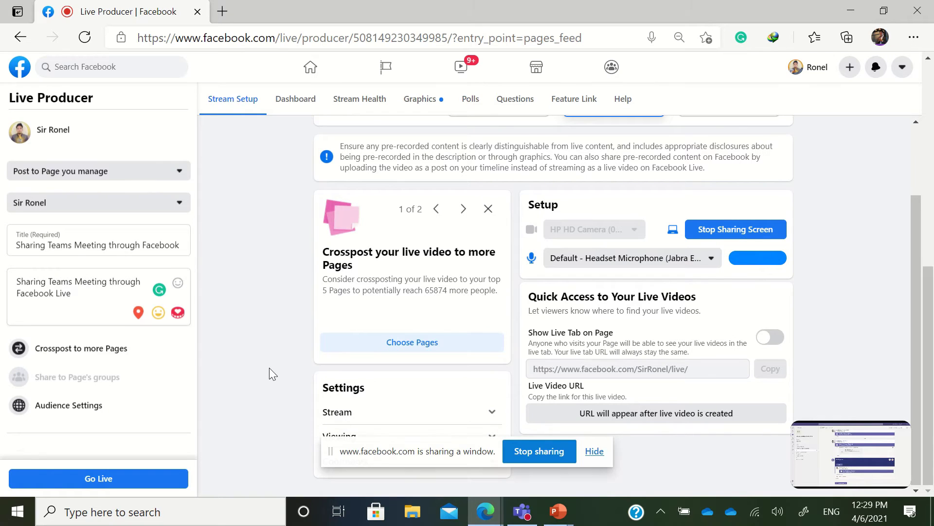
click(148, 480)
- Switch back to Microsoft Teams showing the ICT channel's ongoing meeting
mouse_move(871, 479)
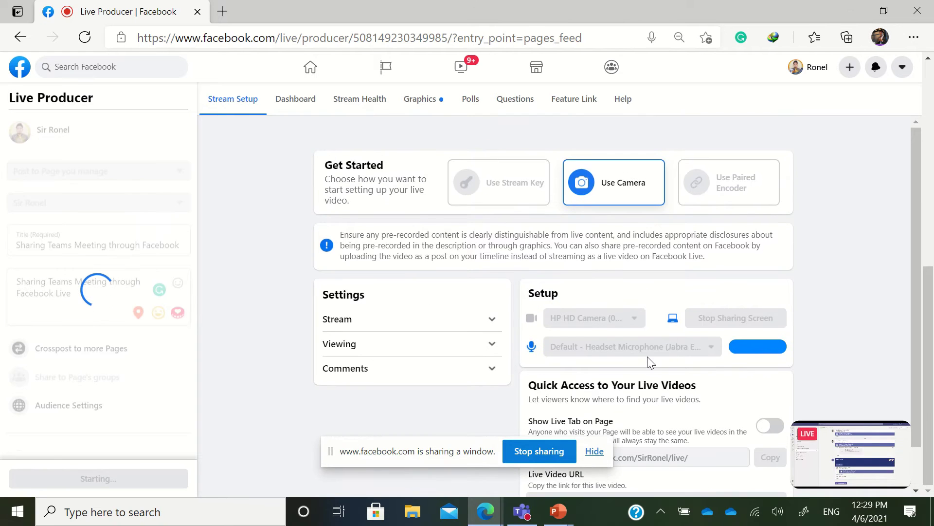
scroll(706, 384, down, 1)
mouse_move(848, 468)
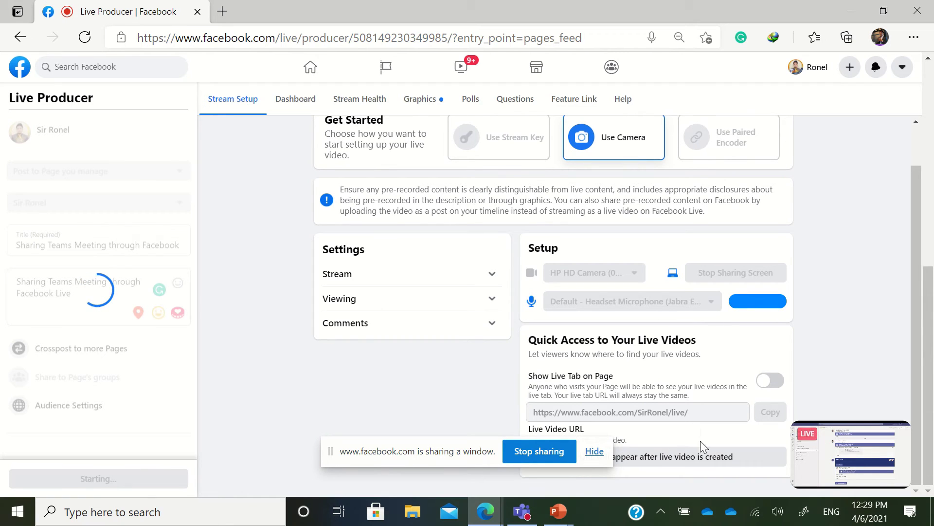
click(524, 517)
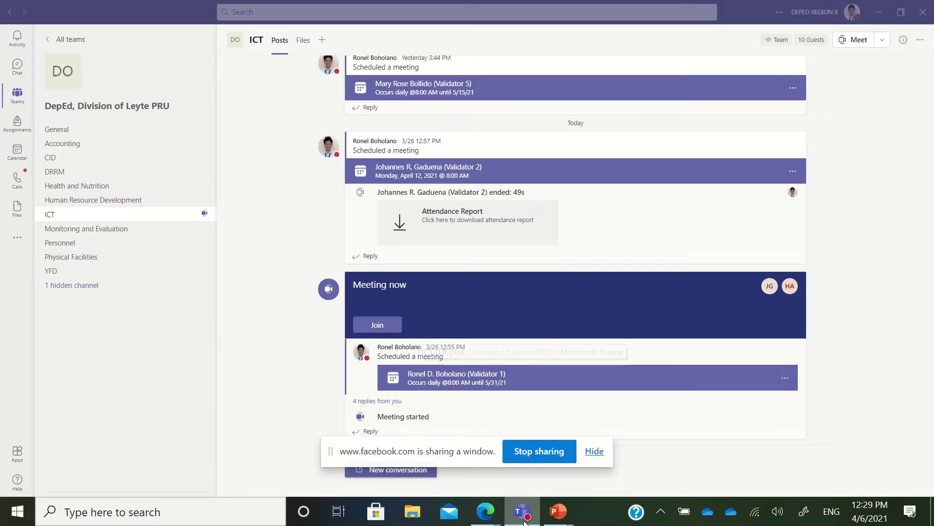
- Join the ICT channel's Meeting now call, leaving background filters unchanged
click(377, 326)
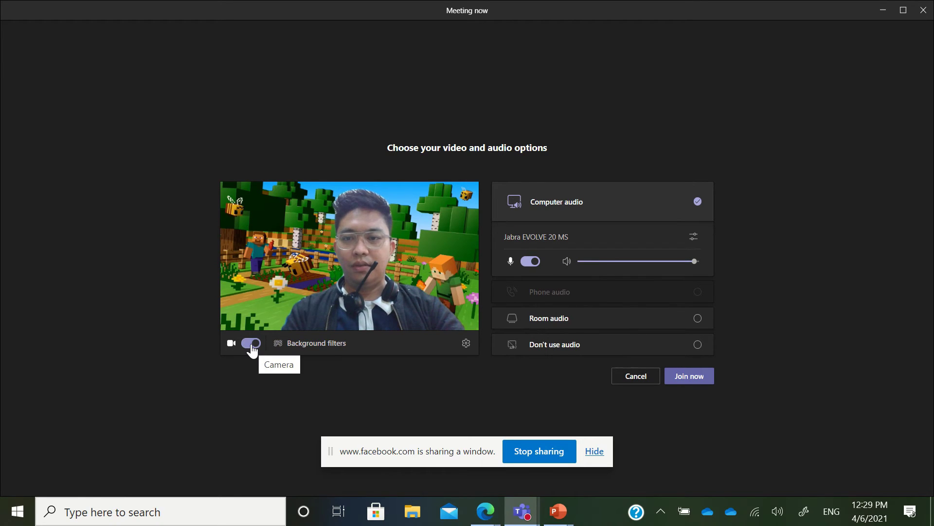
click(294, 346)
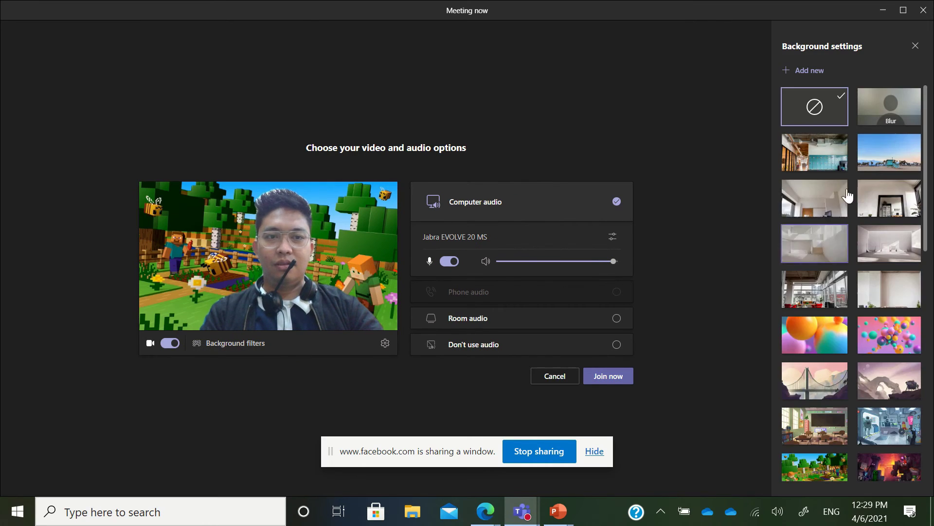
click(915, 46)
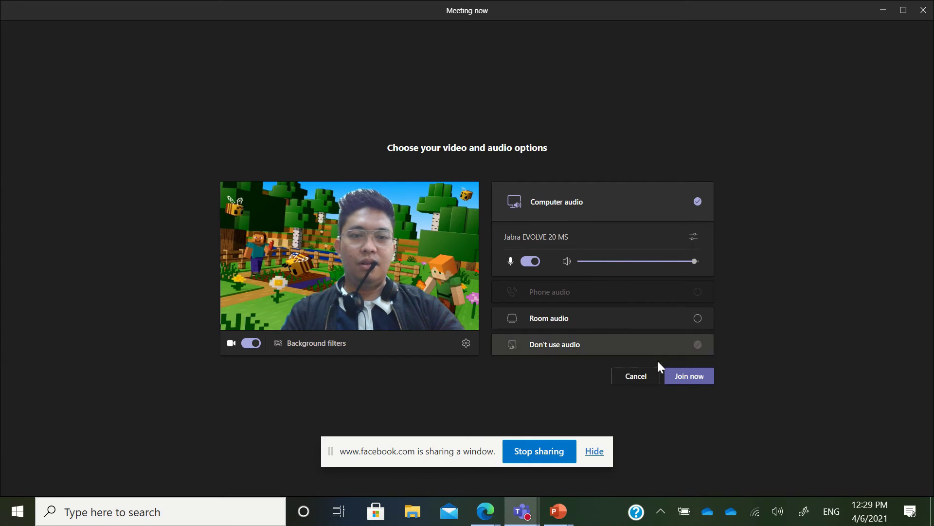
click(682, 381)
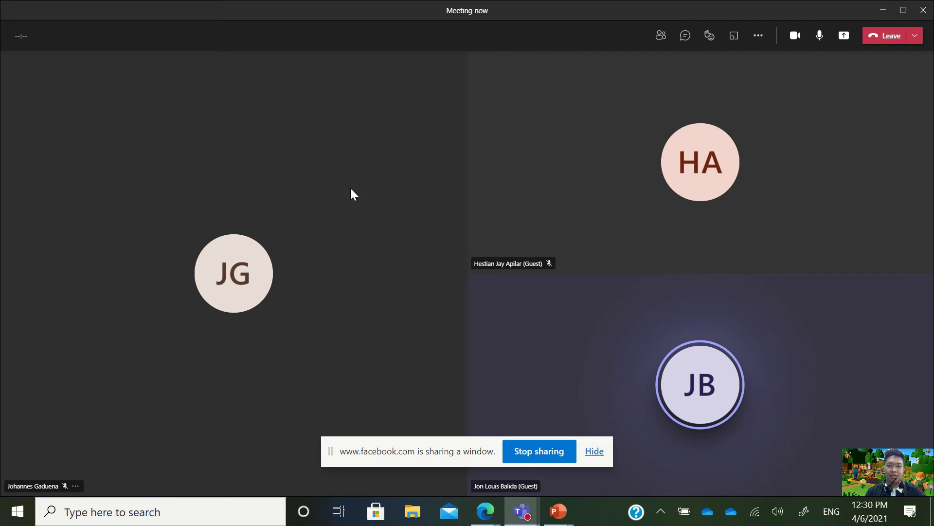
- Check the Live Producer stream, then bring the Teams Meeting now call window back to front
mouse_move(486, 516)
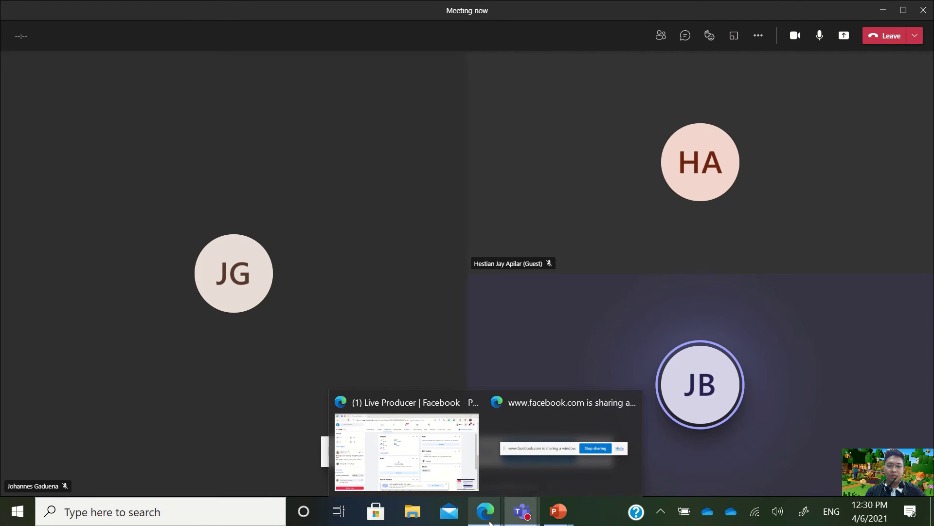
click(422, 452)
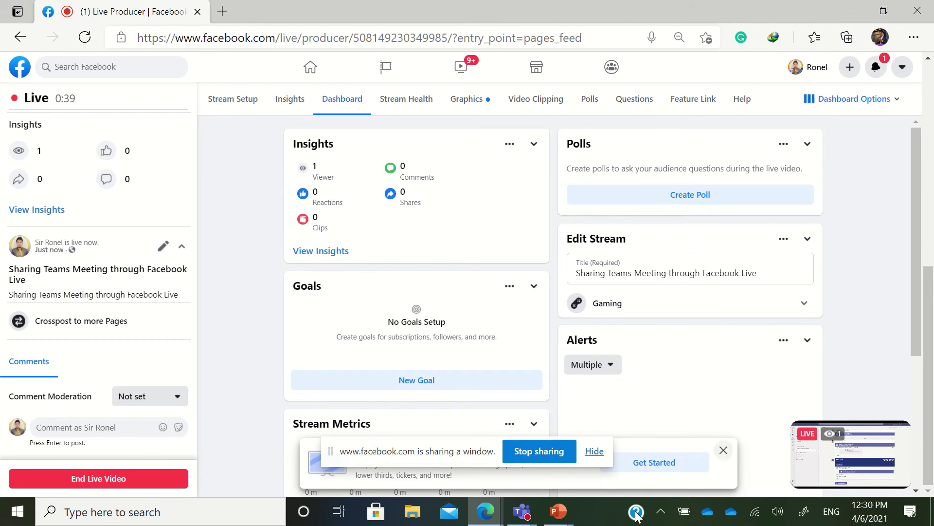
mouse_move(527, 519)
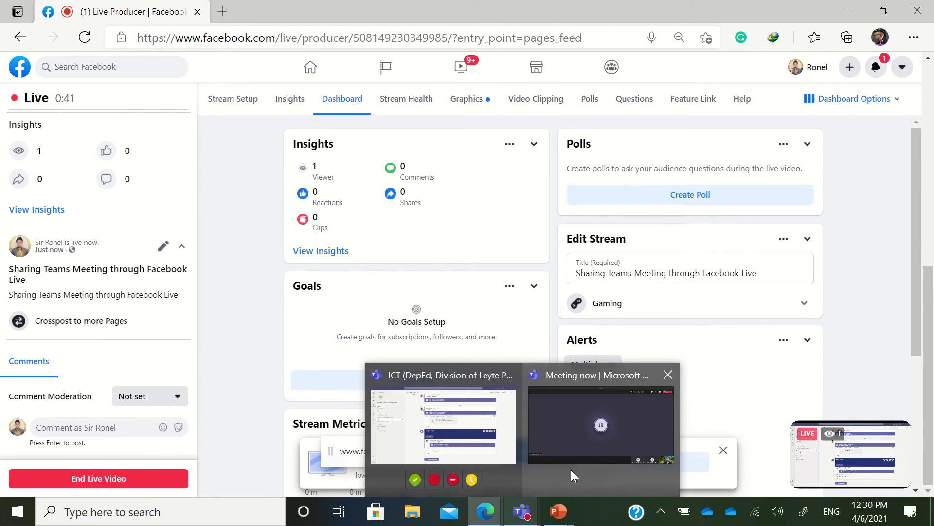
click(569, 447)
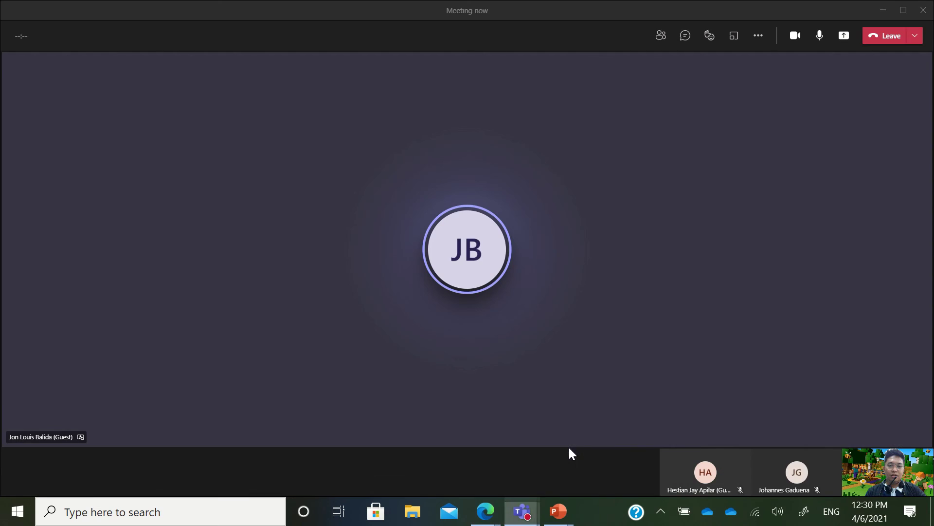
click(525, 512)
click(459, 439)
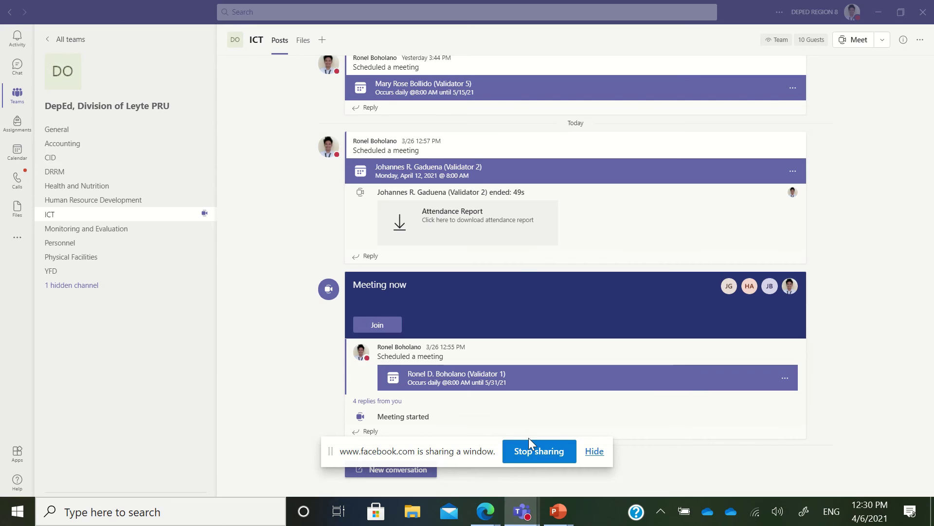
click(613, 409)
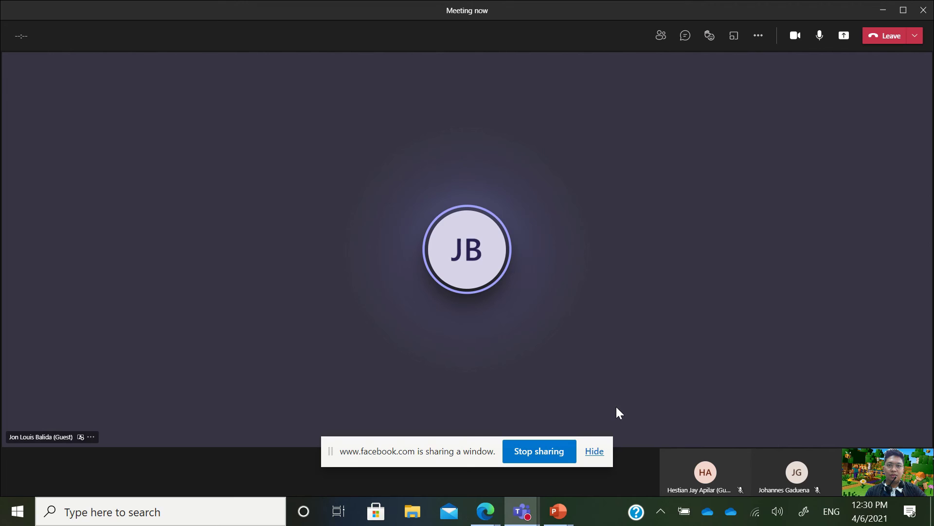